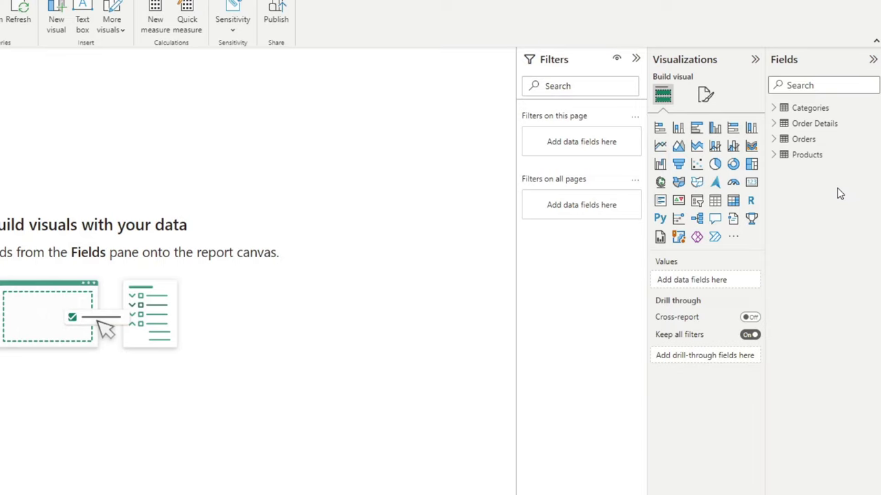
# Expand the Categories, Order Details, Orders and Products tables and start a table with CategoryName and ProductName.
pyautogui.click(773, 156)
pyautogui.click(773, 139)
pyautogui.click(773, 124)
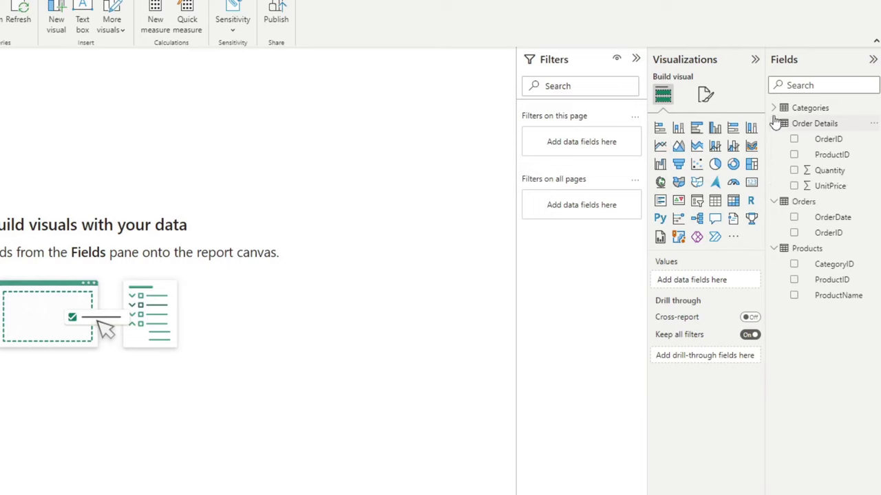
pyautogui.click(772, 109)
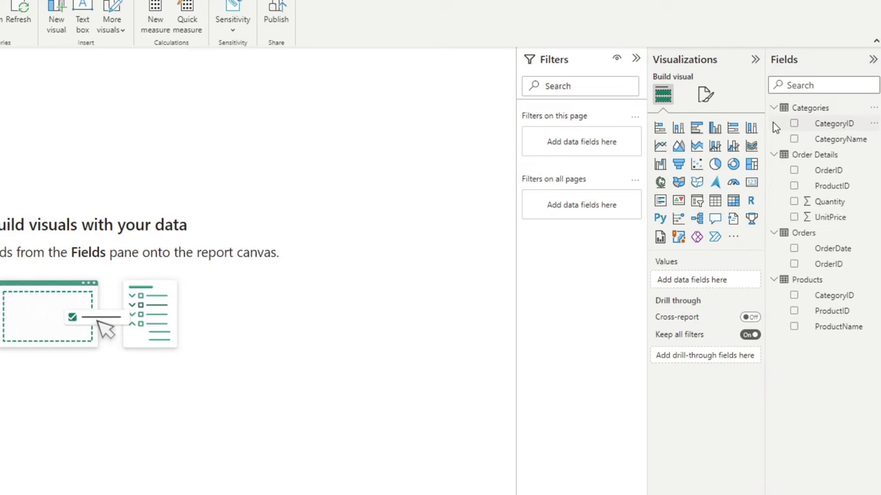
pyautogui.moveTo(830, 140); pyautogui.dragTo(291, 284)
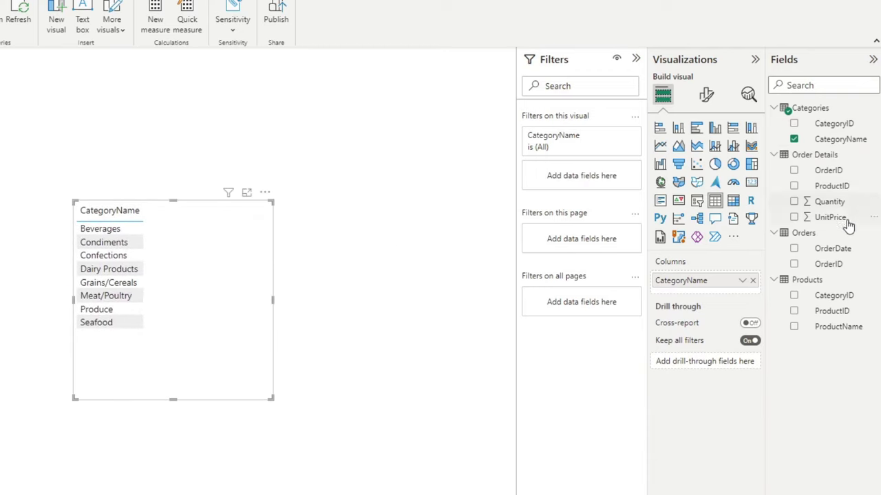
pyautogui.moveTo(844, 328); pyautogui.dragTo(265, 314)
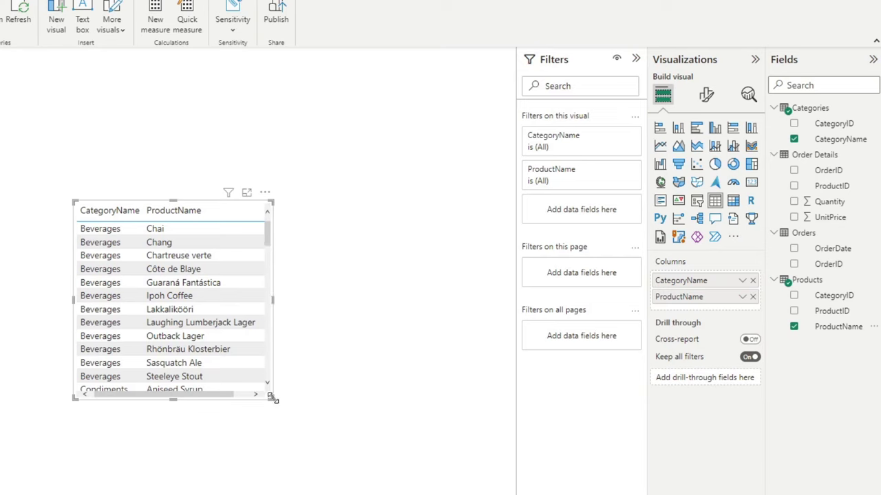
# Enlarge the table, add OrderDate, Sum of Quantity and Sum of UnitPrice, then reposition and narrow it.
pyautogui.moveTo(272, 397); pyautogui.dragTo(512, 494)
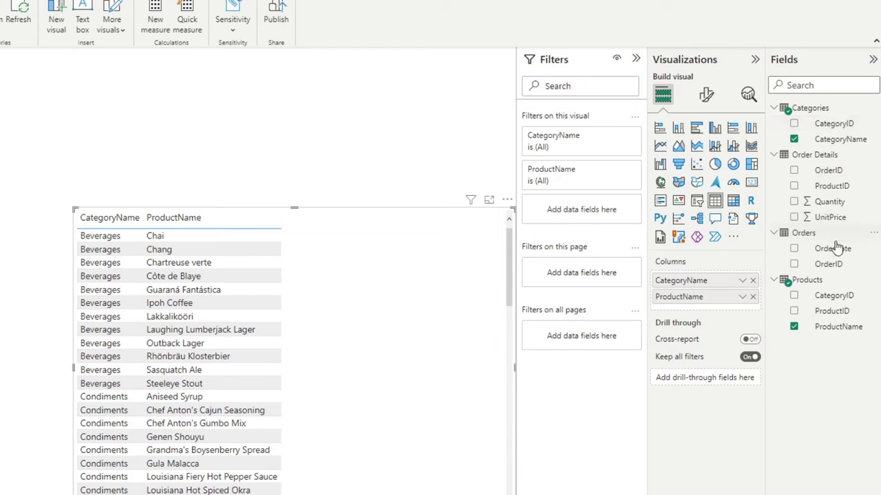
pyautogui.moveTo(832, 250); pyautogui.dragTo(401, 320)
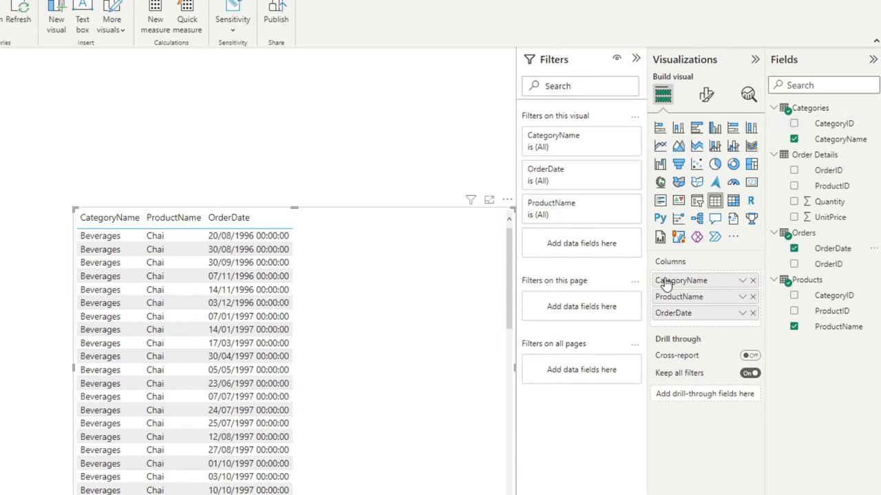
pyautogui.moveTo(708, 314); pyautogui.dragTo(676, 314)
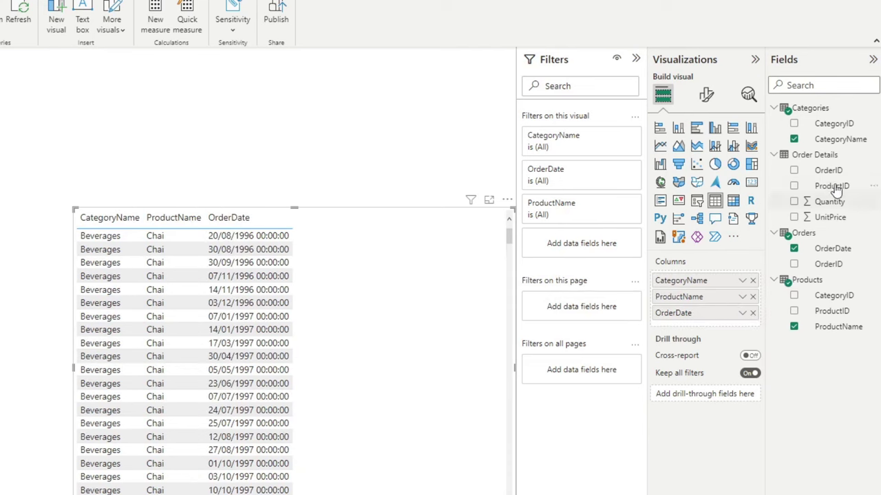
pyautogui.moveTo(830, 201); pyautogui.dragTo(455, 378)
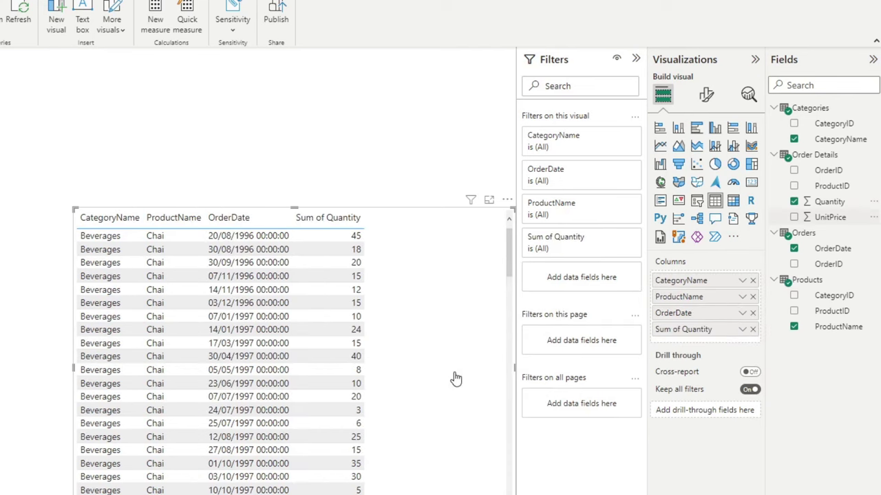
pyautogui.moveTo(826, 218); pyautogui.dragTo(399, 350)
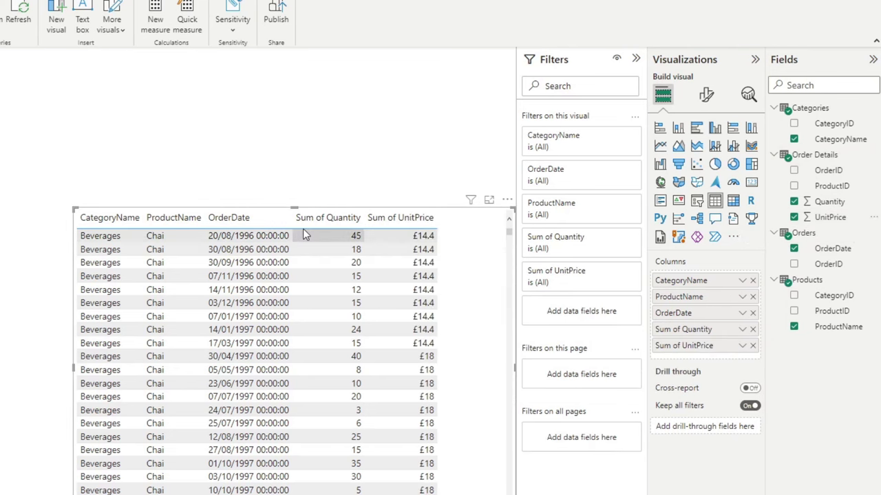
pyautogui.moveTo(295, 206); pyautogui.dragTo(295, 223)
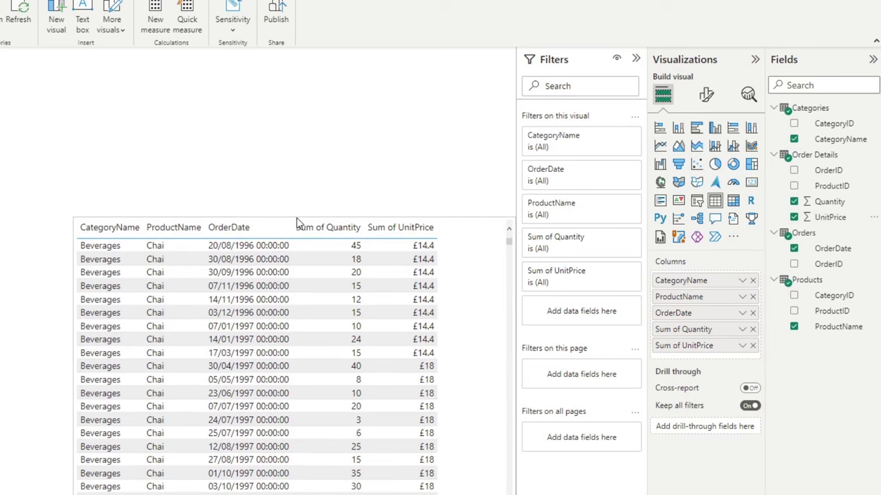
pyautogui.moveTo(72, 375); pyautogui.dragTo(115, 375)
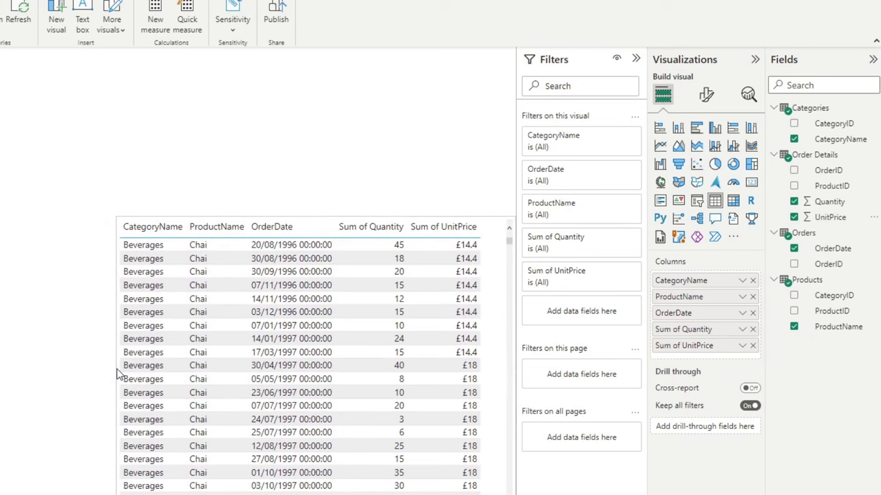
# Add a slicer above the table, shorten it, and fill it with ProductName.
pyautogui.click(173, 142)
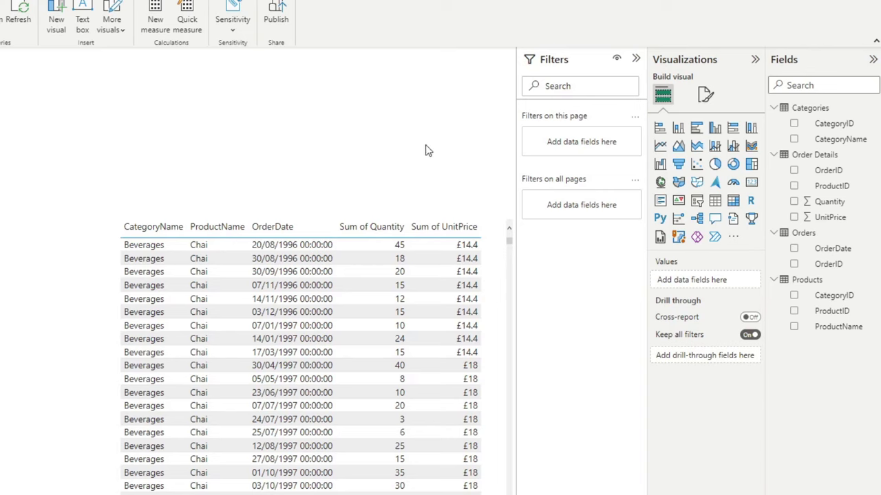
pyautogui.click(696, 201)
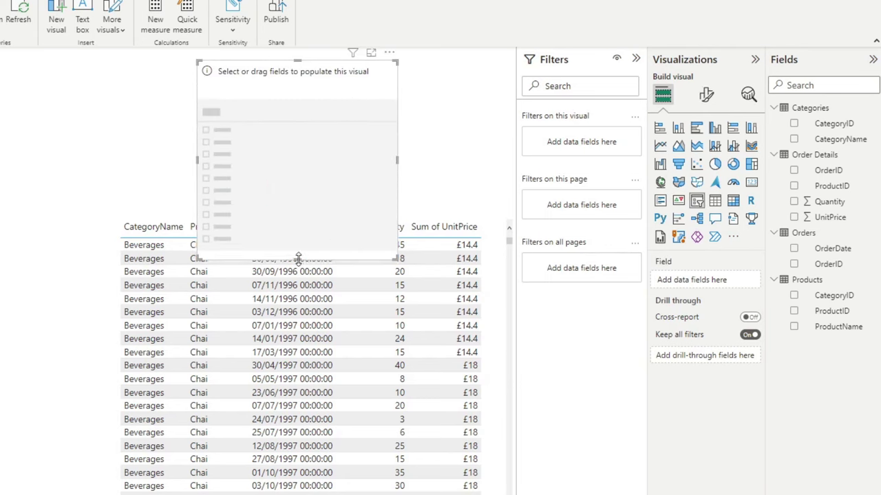
pyautogui.moveTo(298, 259); pyautogui.dragTo(302, 216)
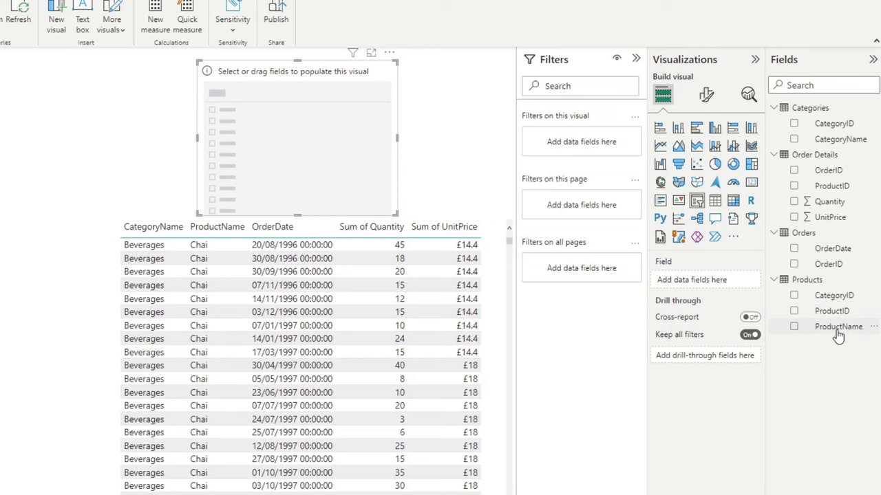
pyautogui.moveTo(838, 334); pyautogui.dragTo(342, 106)
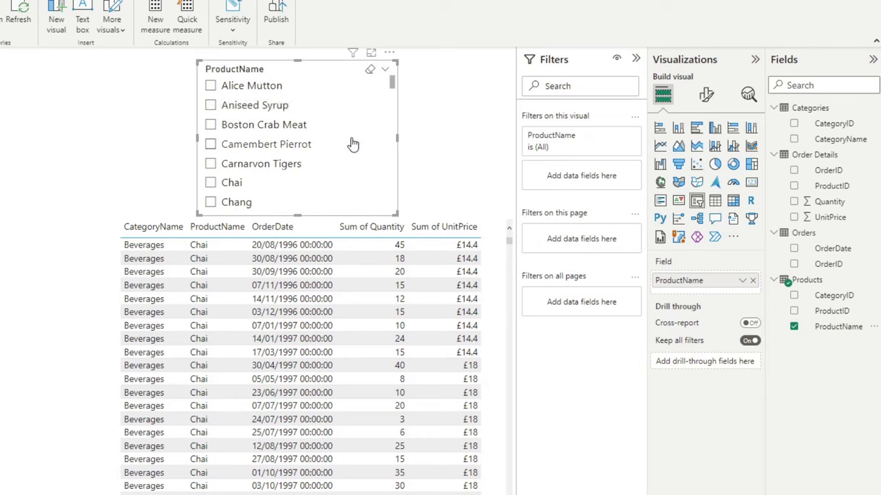
# Test the slicer by ticking Mishi Kobe Niku to filter the table, then unticking it.
pyautogui.scroll(-10, 351, 142)
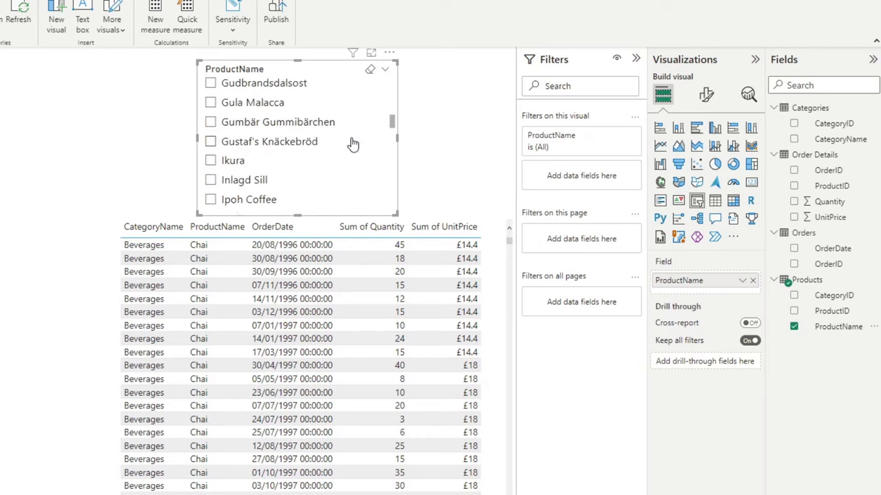
pyautogui.scroll(-3, 352, 142)
pyautogui.click(262, 128)
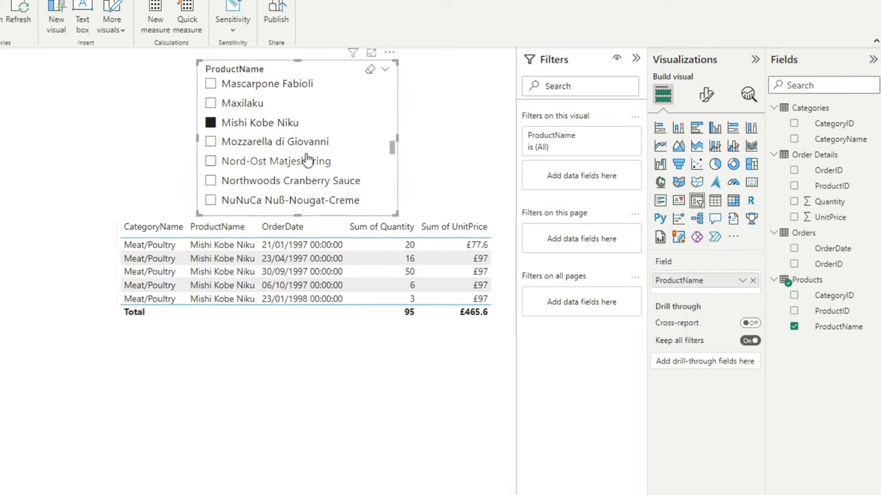
pyautogui.scroll(-1, 304, 142)
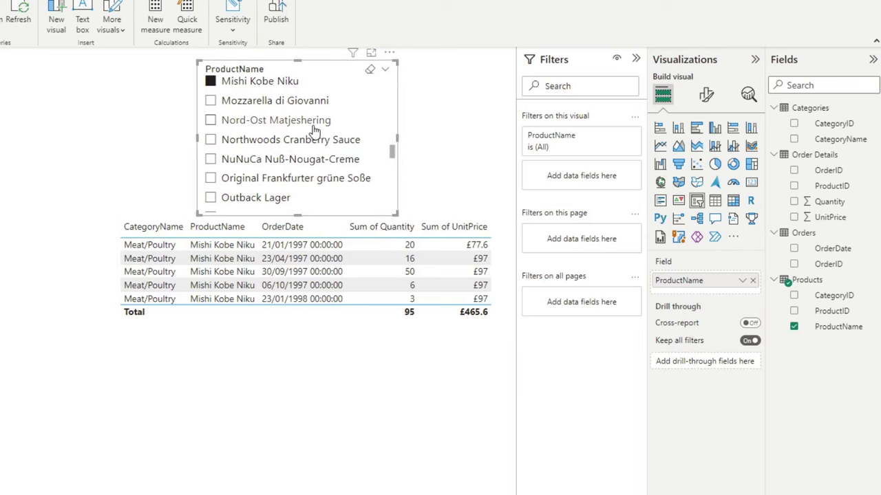
pyautogui.scroll(-2, 315, 131)
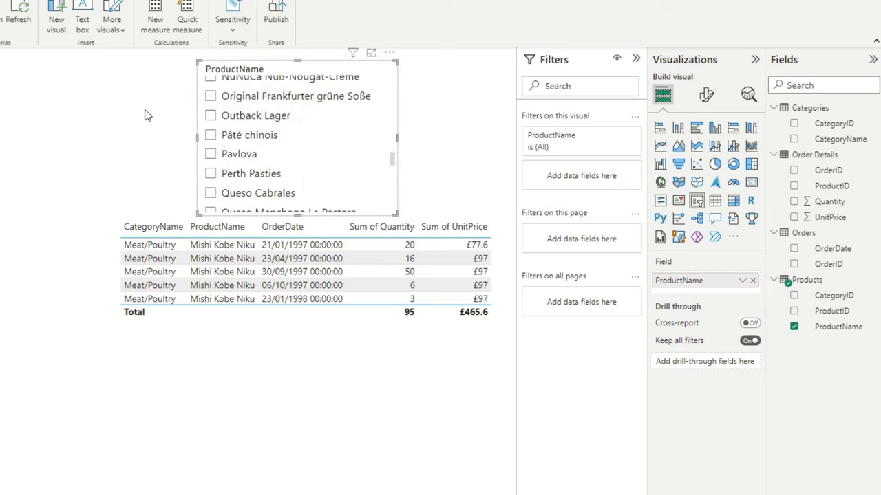
pyautogui.scroll(3, 302, 172)
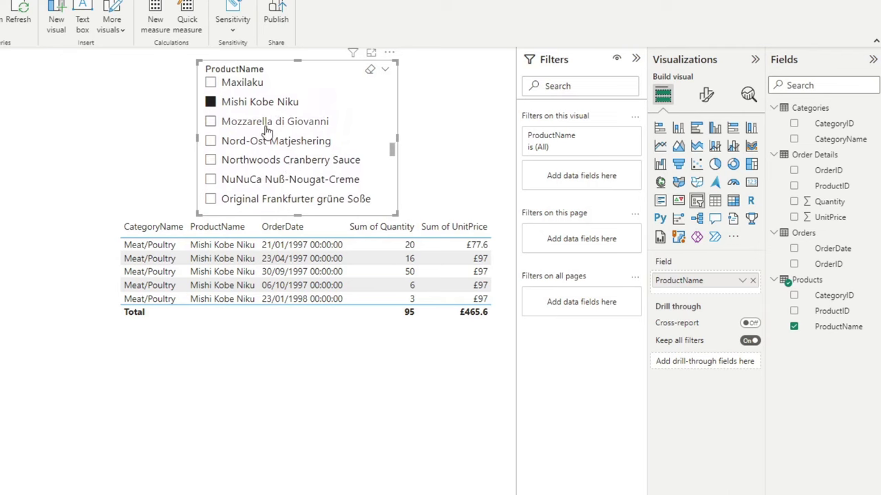
pyautogui.click(268, 102)
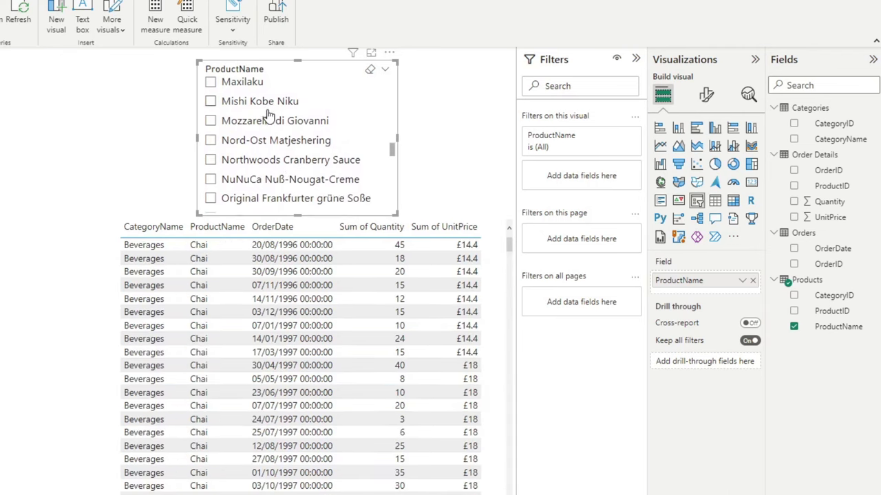
pyautogui.scroll(-3, 268, 115)
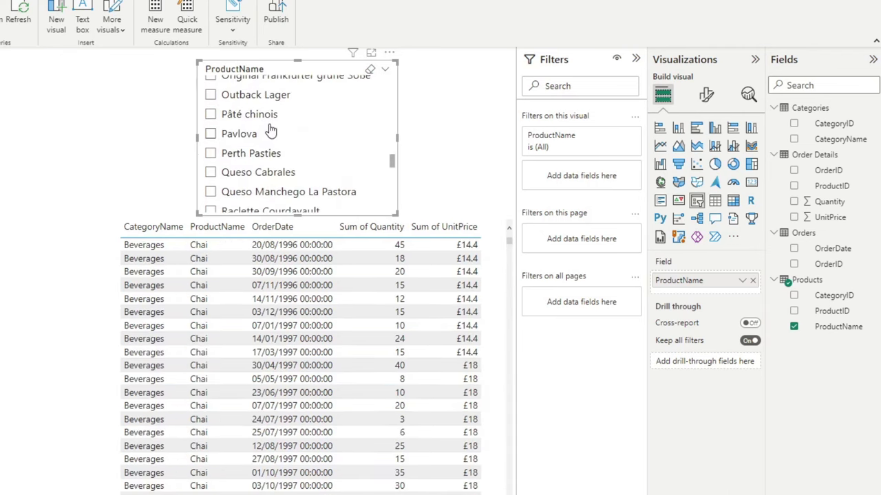
pyautogui.scroll(7, 287, 183)
pyautogui.scroll(14, 286, 183)
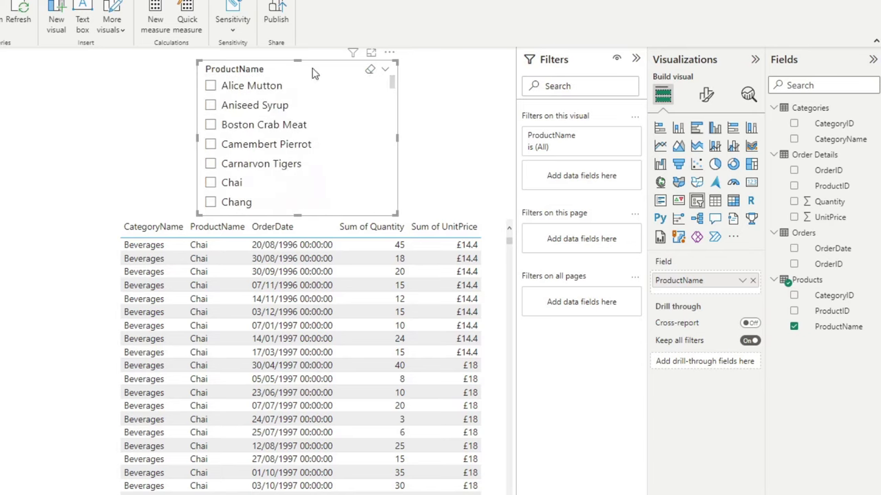
# Enable search on the ProductName slicer and search it for 'tofu'.
pyautogui.click(389, 55)
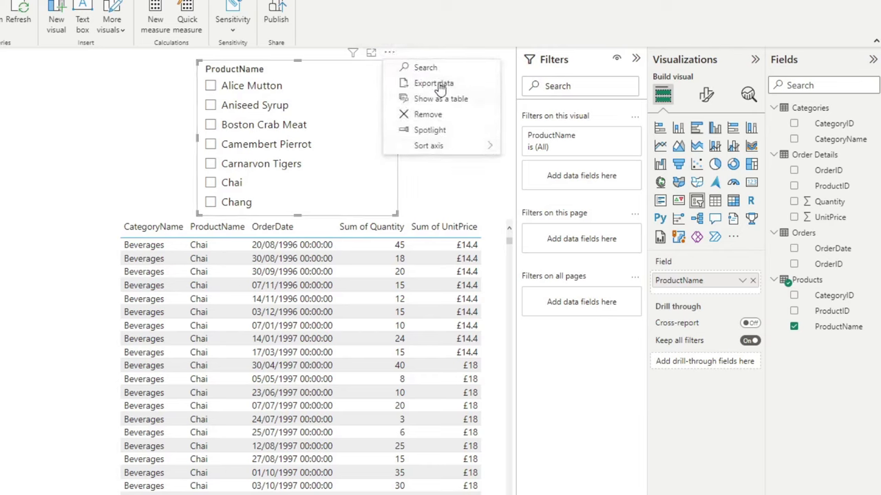
pyautogui.click(424, 68)
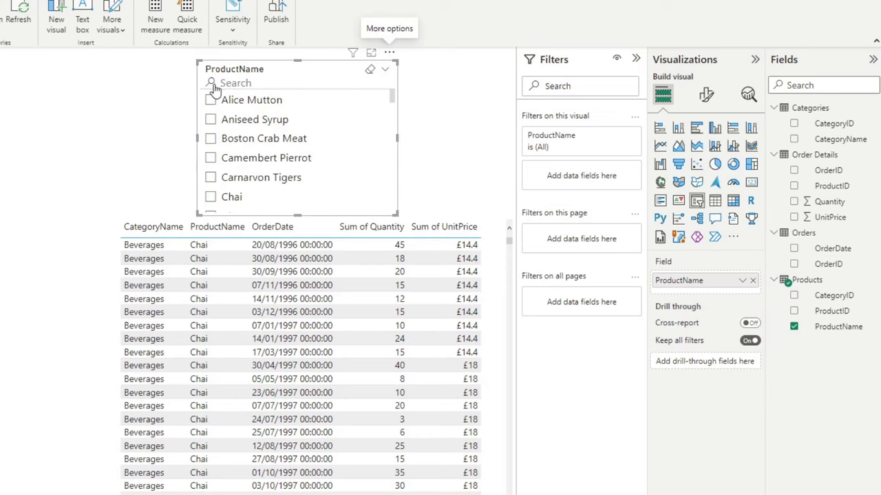
pyautogui.click(243, 81)
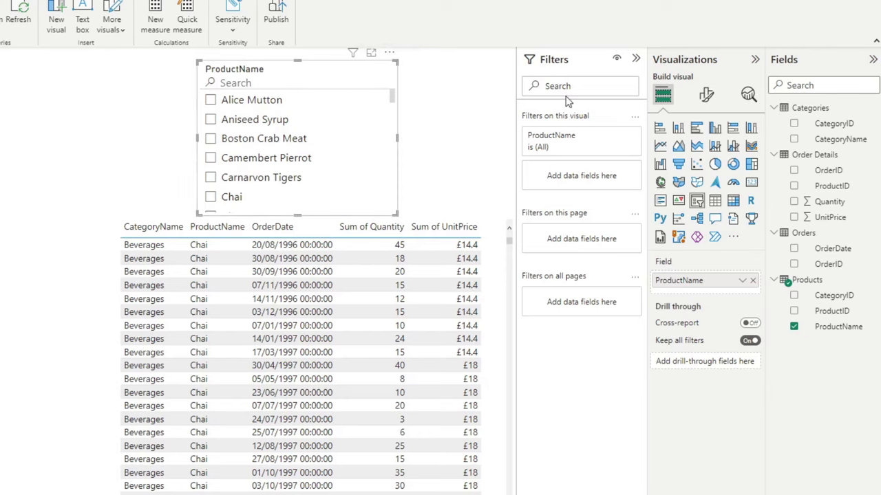
pyautogui.write('tofu')
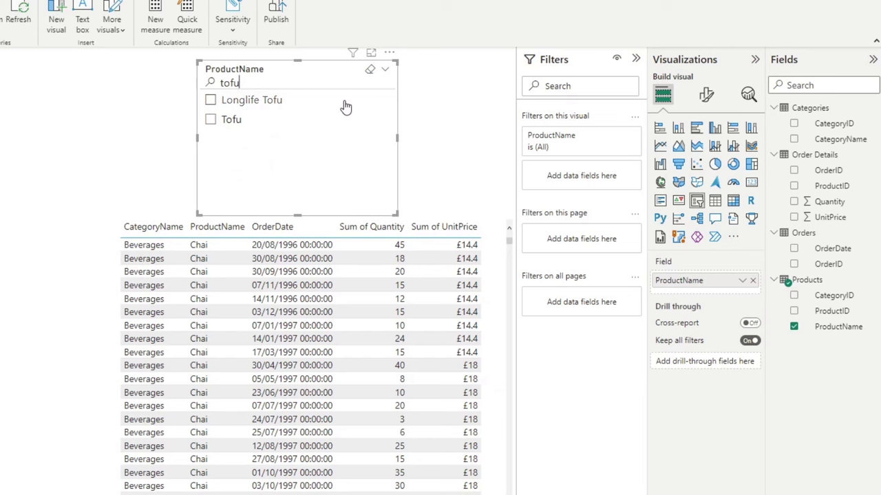
# Tick Tofu to filter the orders table, then select the 'tofu' search text.
pyautogui.click(212, 118)
pyautogui.scroll(-1, 448, 323)
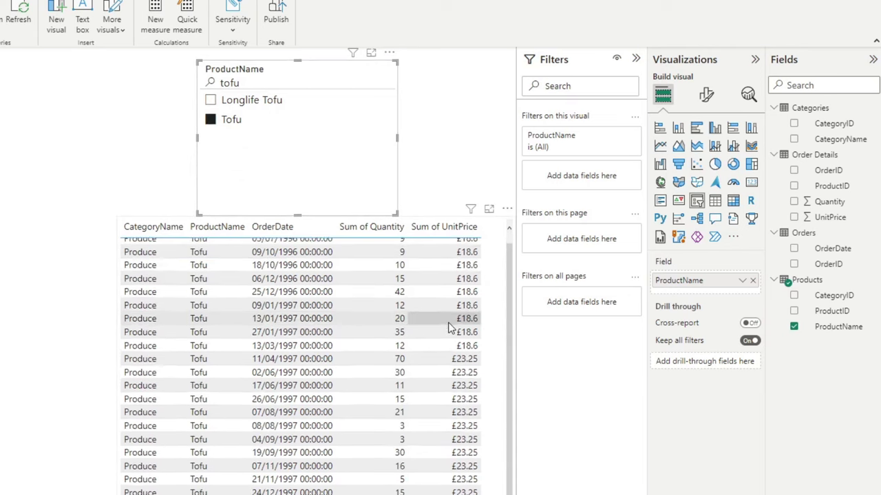
pyautogui.scroll(1, 448, 328)
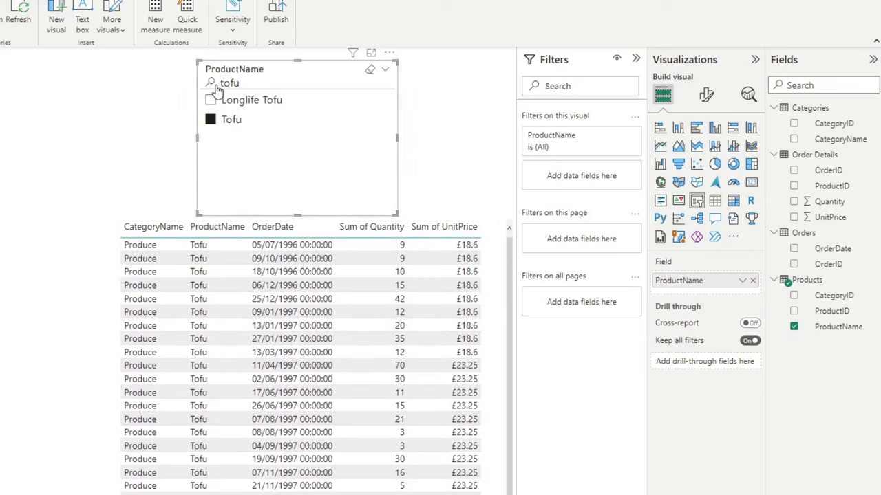
pyautogui.moveTo(244, 84); pyautogui.dragTo(212, 84)
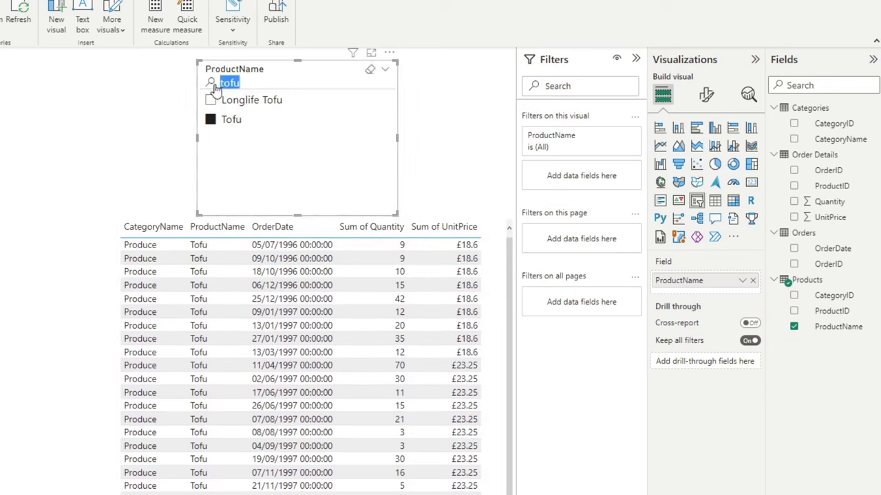
# Clear the 'tofu' search and add CategoryName above ProductName in the slicer.
pyautogui.press('BackSpace')
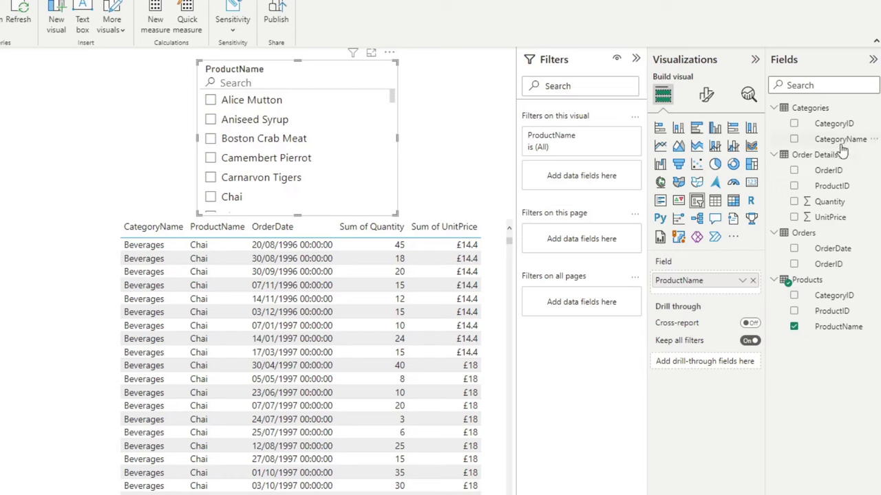
pyautogui.moveTo(841, 145); pyautogui.dragTo(768, 227)
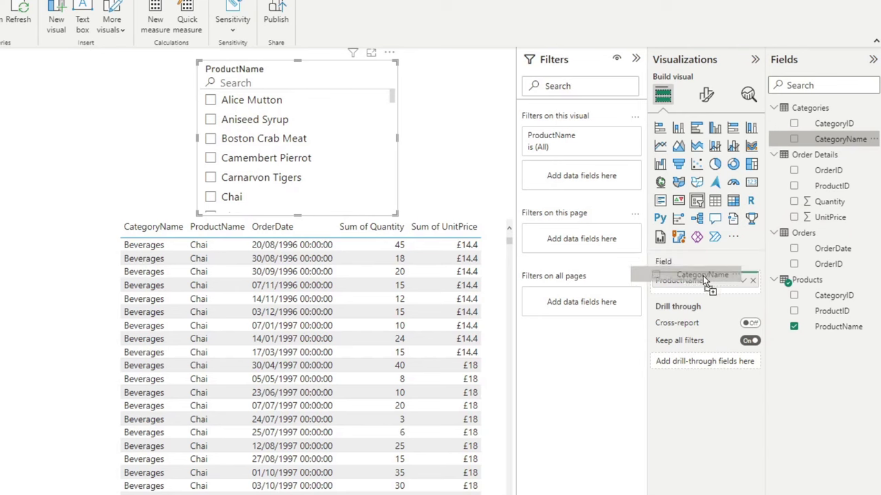
pyautogui.moveTo(705, 282); pyautogui.dragTo(702, 281)
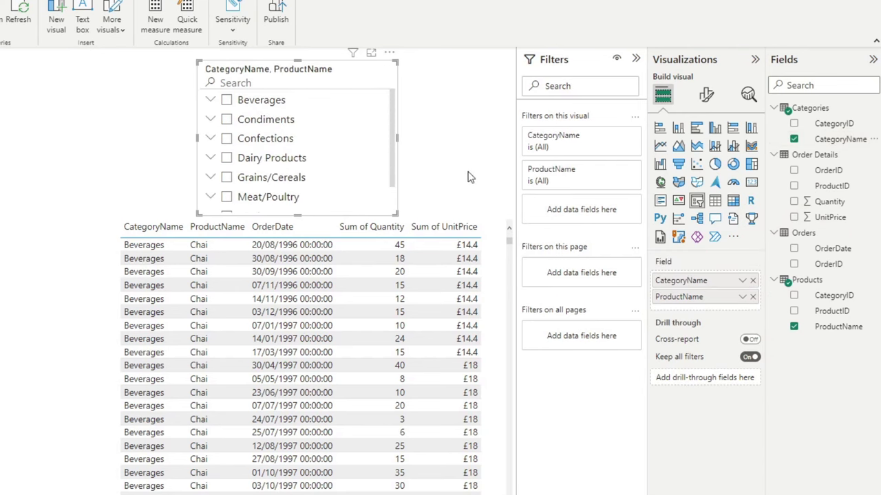
# Expand the Beverages category to show its products in the hierarchy slicer.
pyautogui.scroll(-2, 313, 165)
pyautogui.scroll(2, 308, 157)
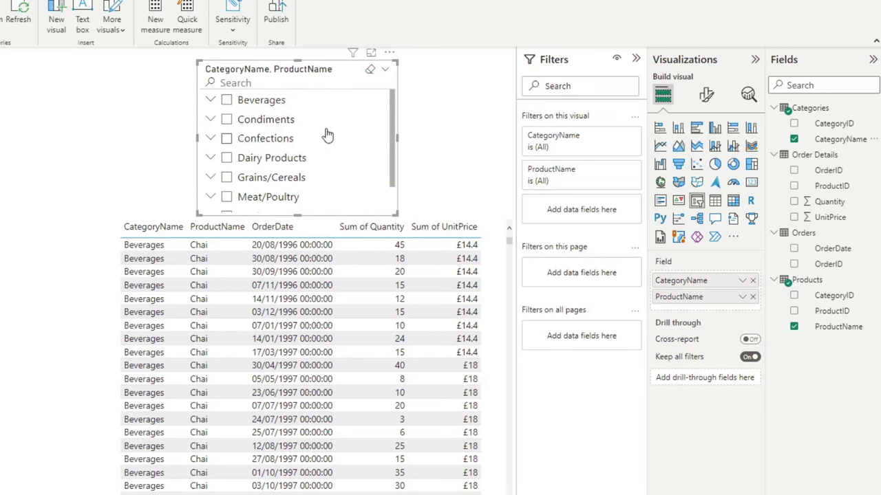
pyautogui.scroll(-2, 328, 135)
pyautogui.scroll(2, 327, 134)
pyautogui.click(209, 101)
pyautogui.scroll(-5, 277, 118)
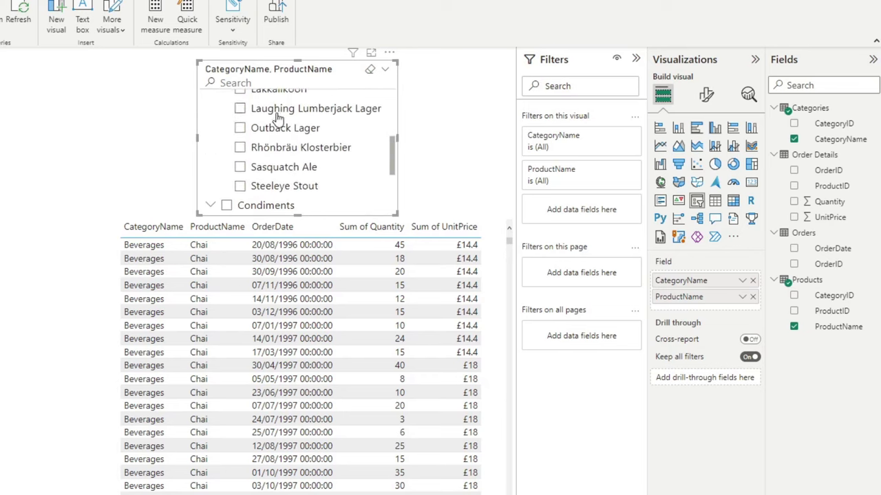
pyautogui.scroll(-3, 289, 145)
pyautogui.scroll(7, 294, 153)
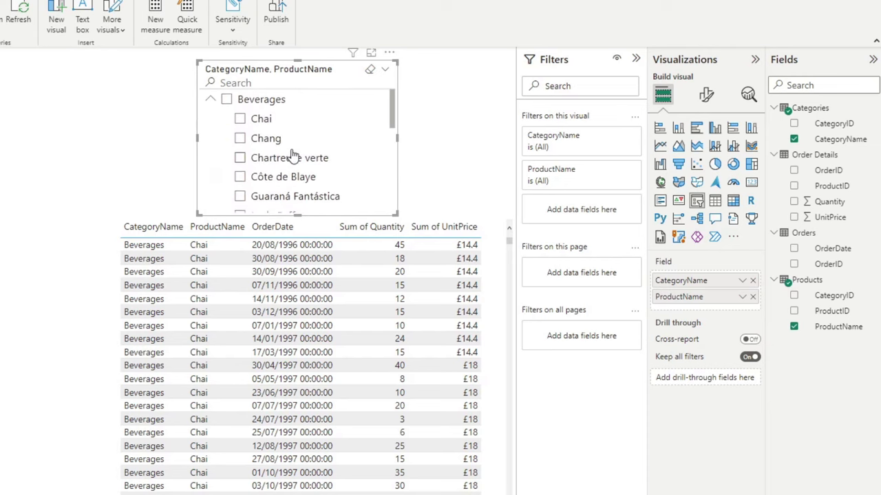
# Collapse Beverages, search the slicer for 'tofu', and expand Produce to reveal Longlife Tofu and Tofu.
pyautogui.click(212, 101)
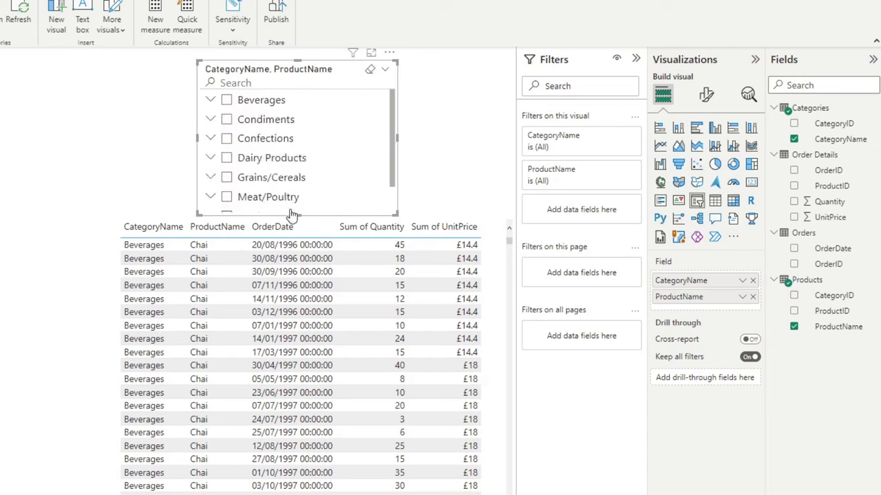
pyautogui.click(296, 84)
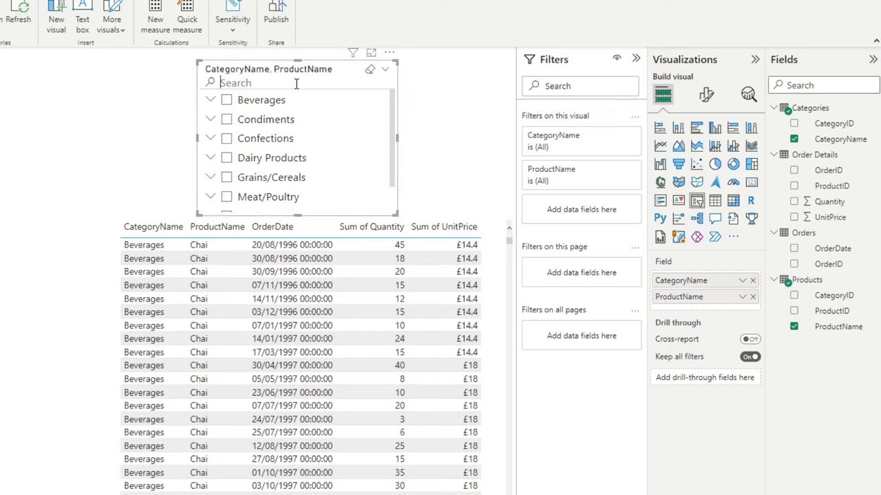
pyautogui.write('tofu')
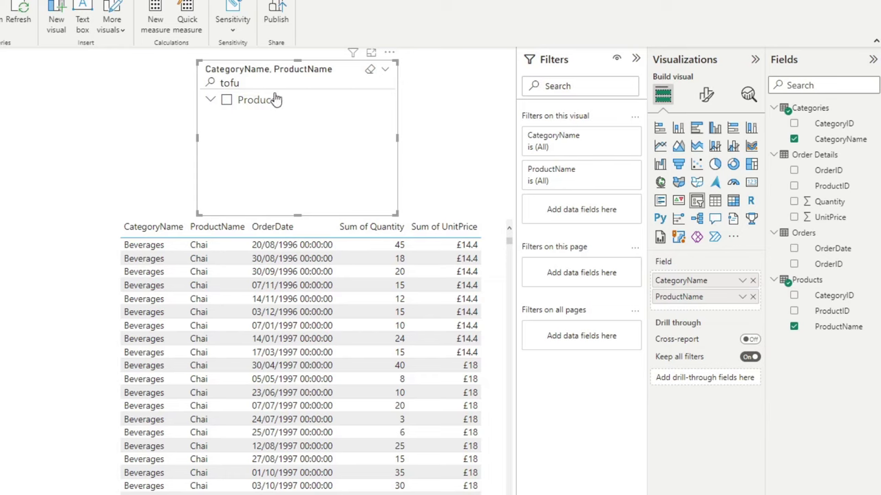
pyautogui.click(211, 102)
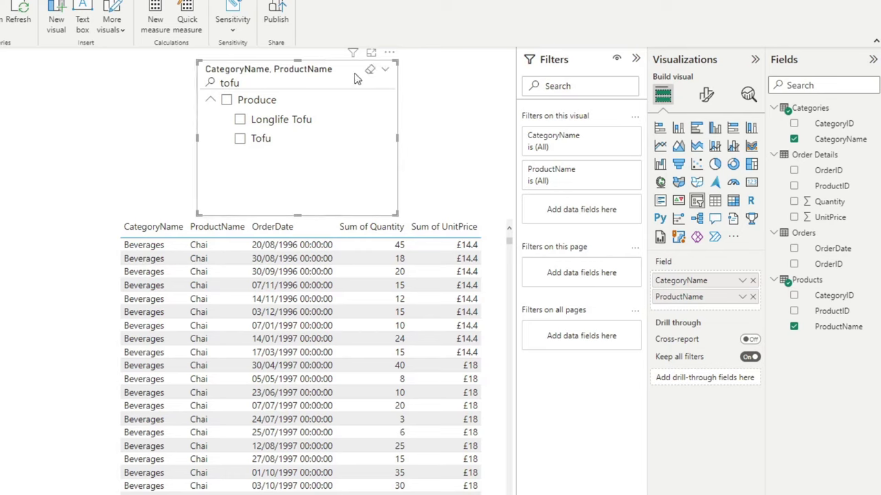
# Clear the slicer's 'tofu' search and move the slicer slightly left.
pyautogui.click(369, 69)
pyautogui.moveTo(310, 69); pyautogui.dragTo(253, 78)
pyautogui.click(459, 114)
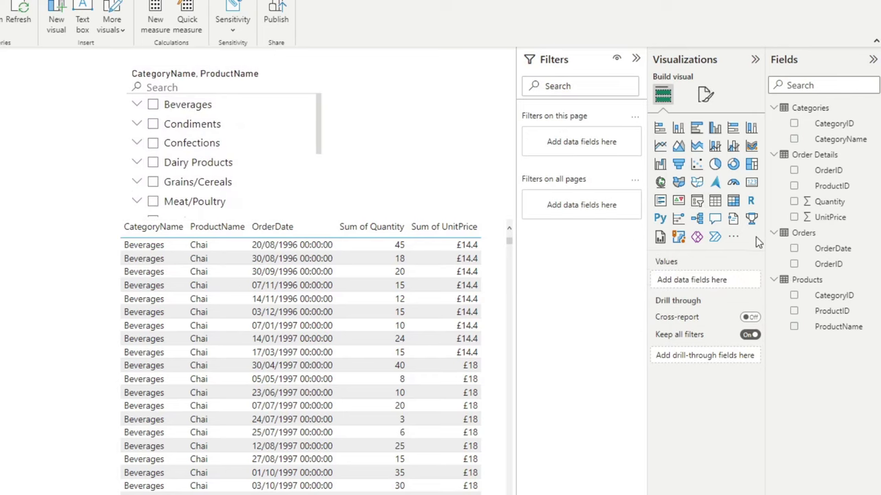
# Search the visuals gallery for 'search' and add Microsoft's Text Filter visual.
pyautogui.click(733, 237)
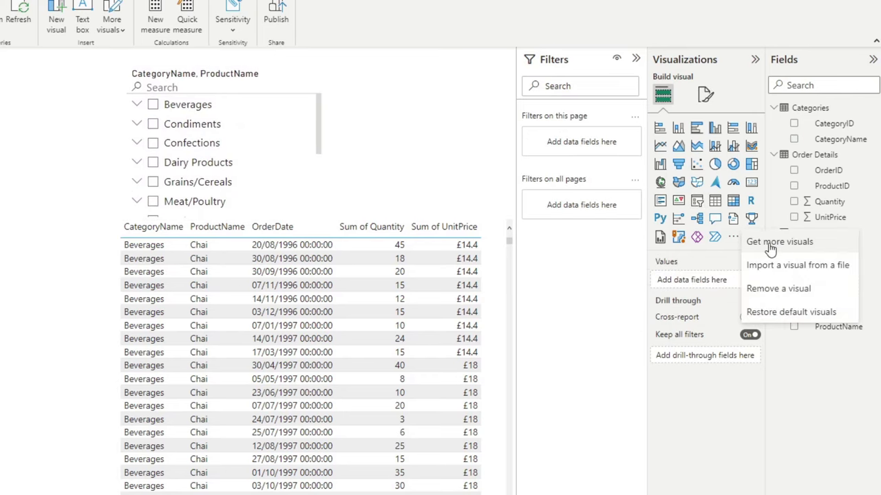
pyautogui.click(770, 245)
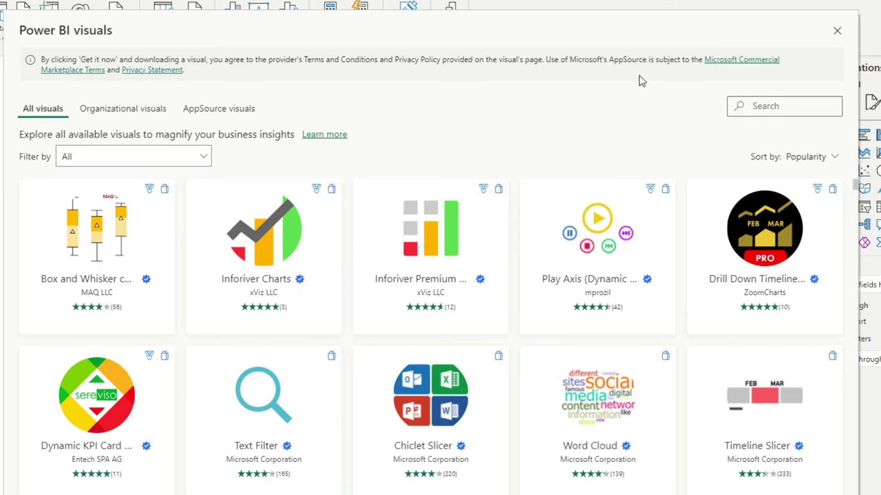
pyautogui.click(775, 105)
pyautogui.write('search')
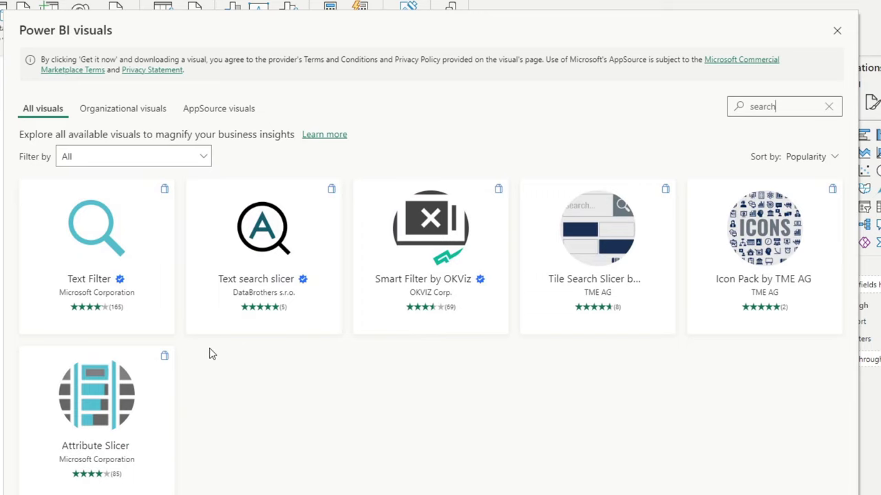
pyautogui.click(130, 235)
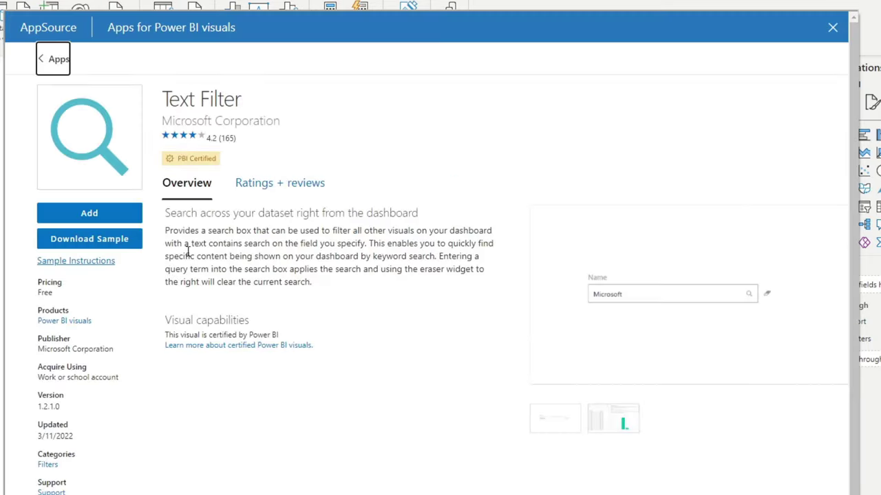
pyautogui.click(84, 215)
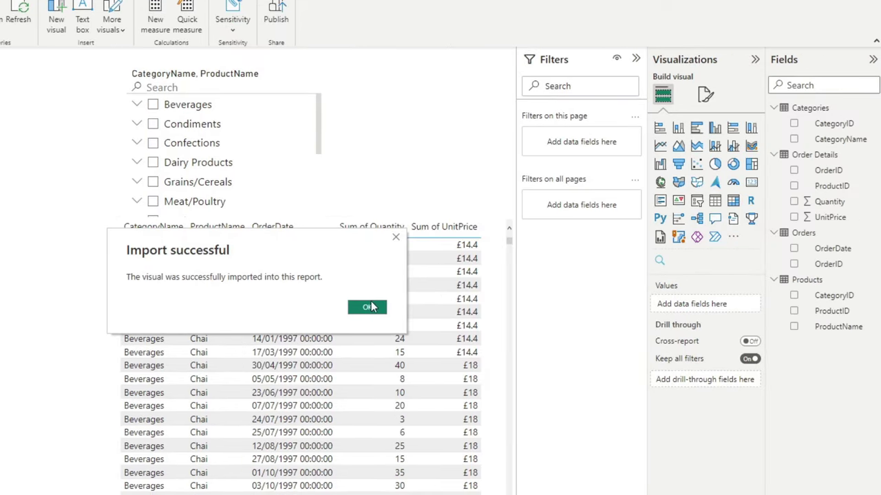
# Confirm the import, then turn a copy of the category slicer into a Text Filter visual.
pyautogui.click(370, 307)
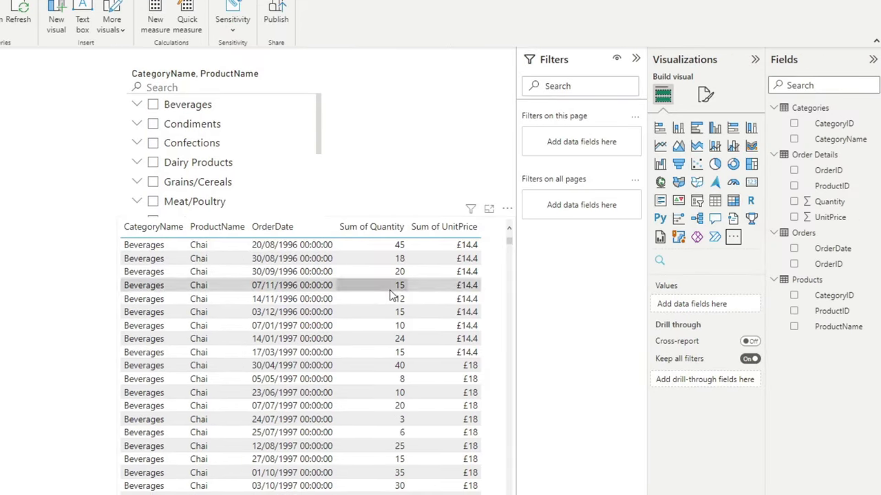
pyautogui.moveTo(273, 72); pyautogui.dragTo(292, 64)
pyautogui.hotkey('ctrl', 'c')
pyautogui.hotkey('ctrl', 'v')
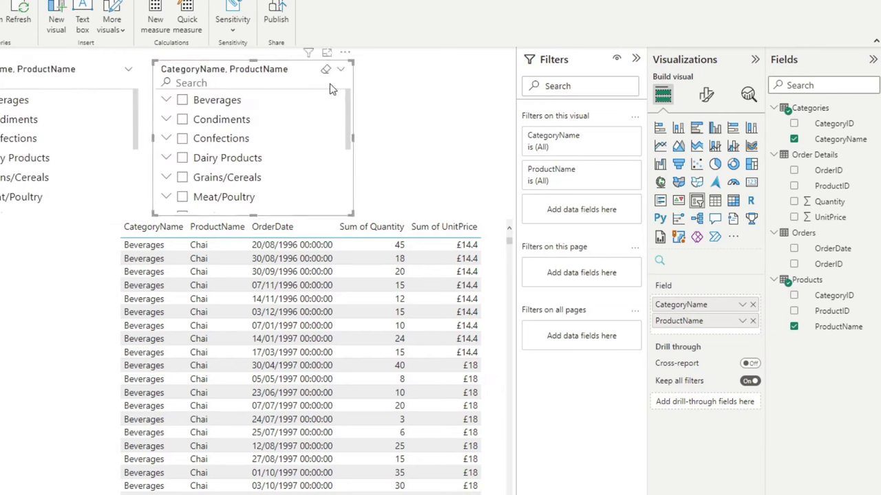
pyautogui.click(661, 261)
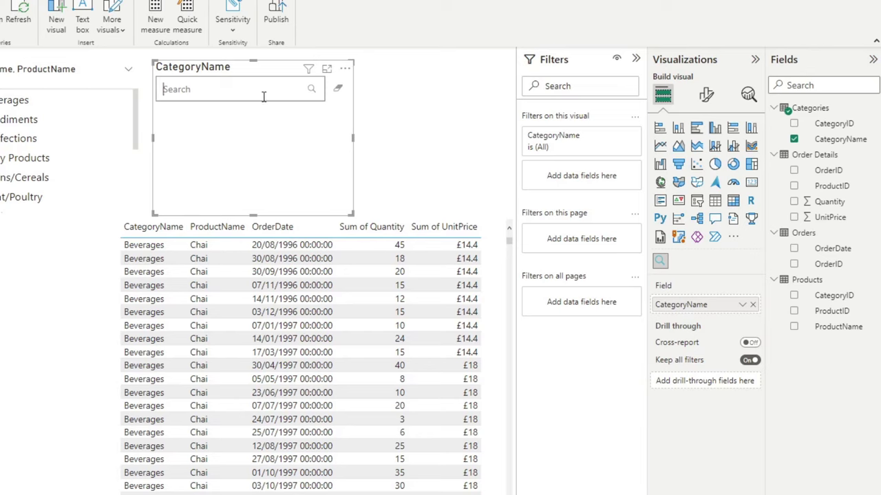
# Search 'Produce' in the Text Filter, then clear that search again.
pyautogui.click(298, 89)
pyautogui.write('Produce')
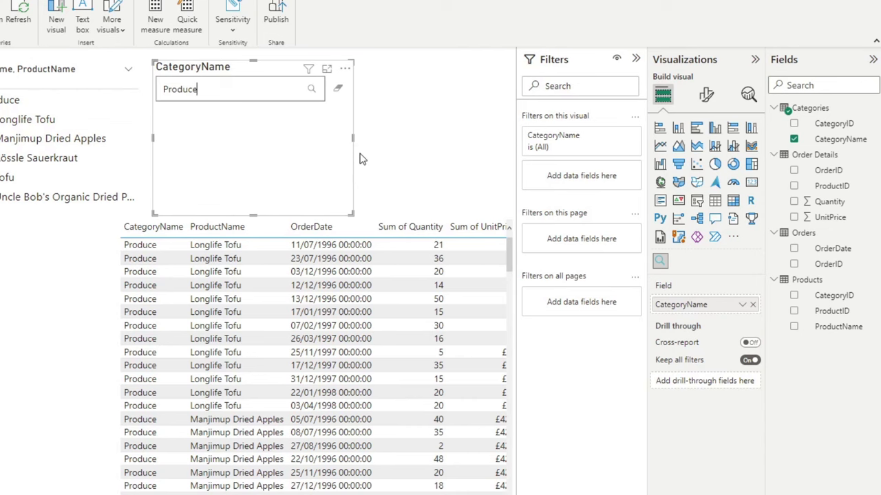
pyautogui.scroll(-4, 382, 365)
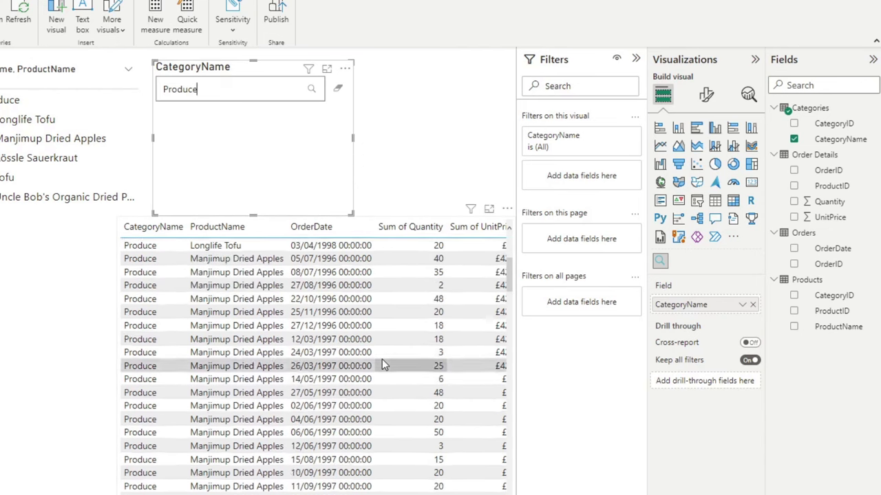
pyautogui.scroll(4, 382, 364)
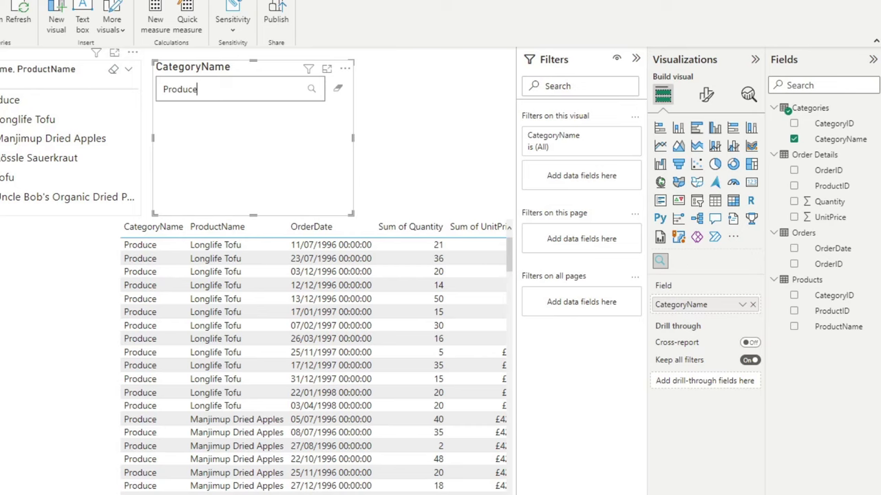
pyautogui.click(69, 55)
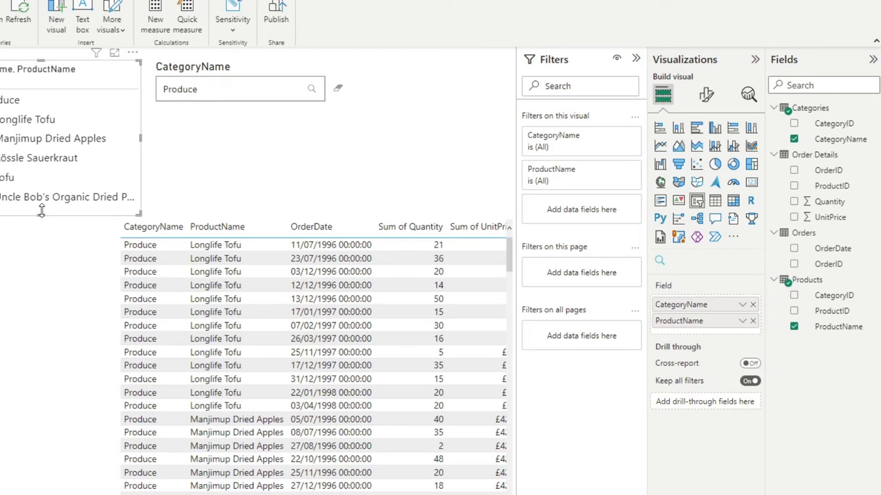
pyautogui.click(344, 93)
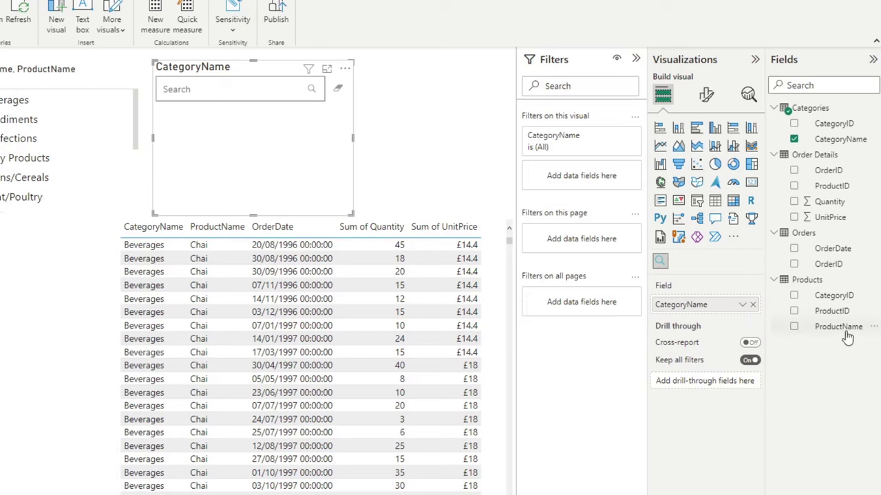
# Replace CategoryName with ProductName in the Text Filter's field and open the more-visuals menu.
pyautogui.moveTo(841, 327); pyautogui.dragTo(719, 311)
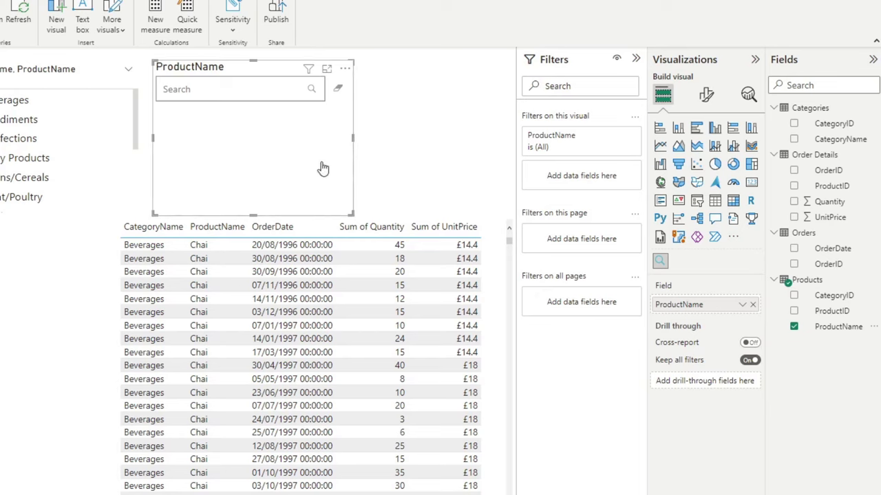
pyautogui.click(733, 237)
# Search the gallery for 'search', add Smart Filter by OKViz, then shift the slicer and ProductName search box left.
pyautogui.click(785, 242)
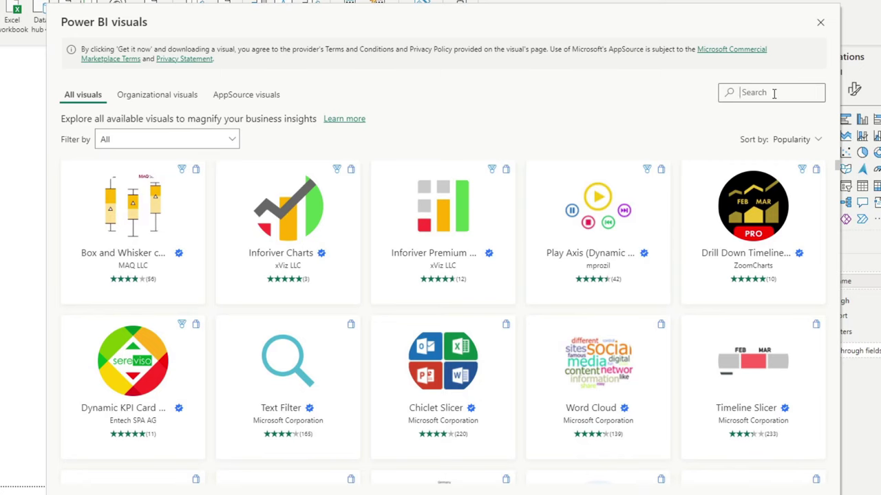
pyautogui.write('search')
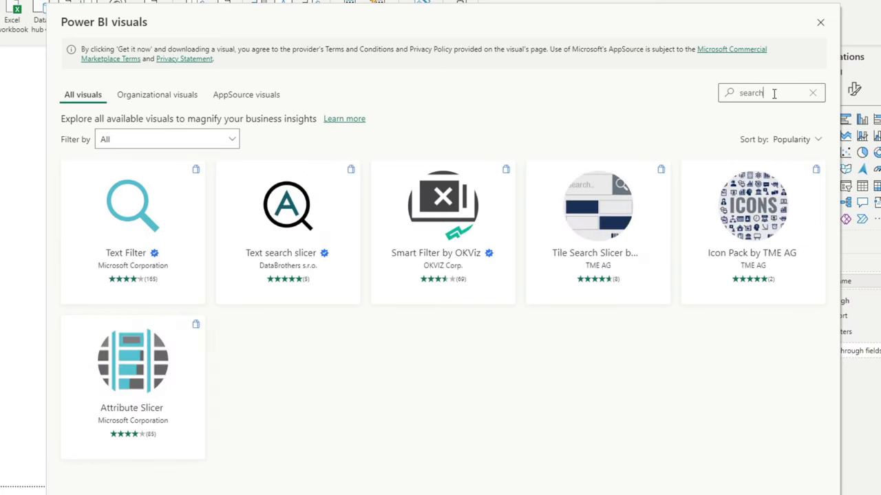
pyautogui.click(451, 232)
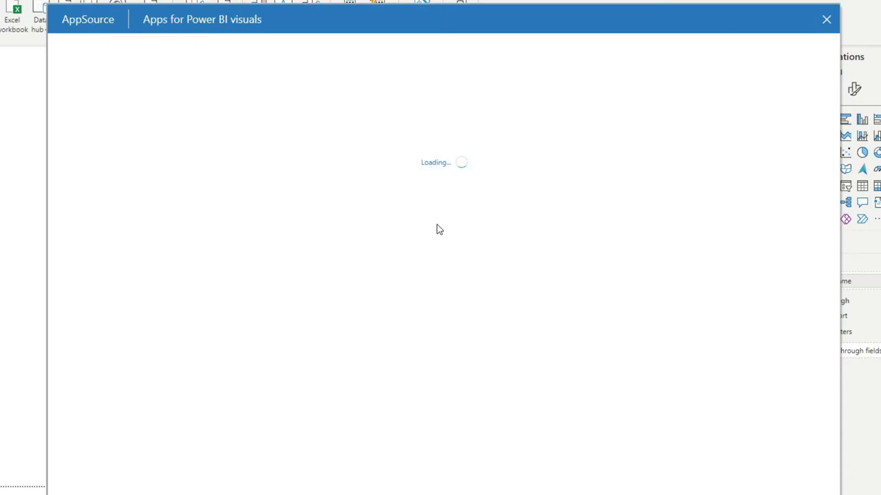
pyautogui.click(155, 199)
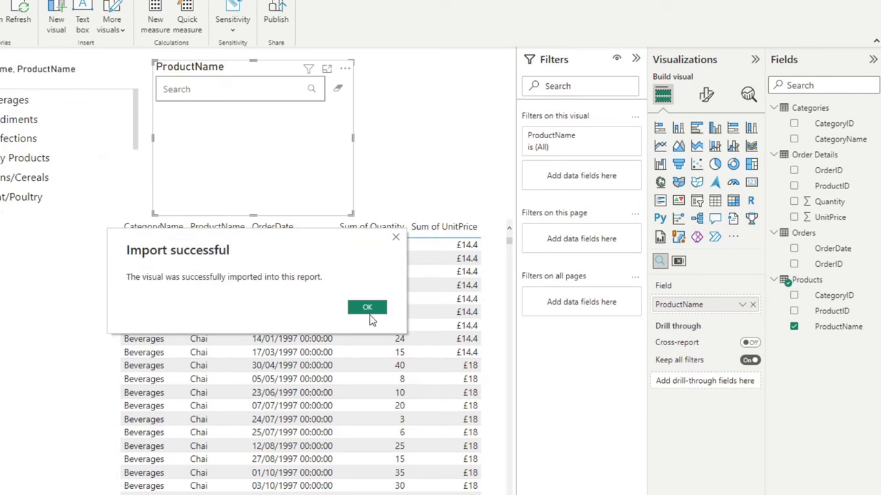
pyautogui.click(368, 311)
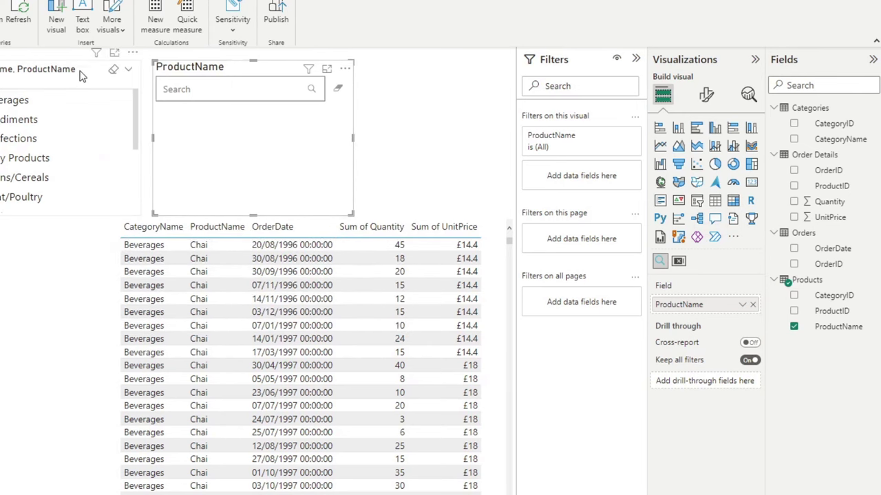
pyautogui.moveTo(80, 69); pyautogui.dragTo(38, 69)
pyautogui.moveTo(197, 66); pyautogui.dragTo(161, 67)
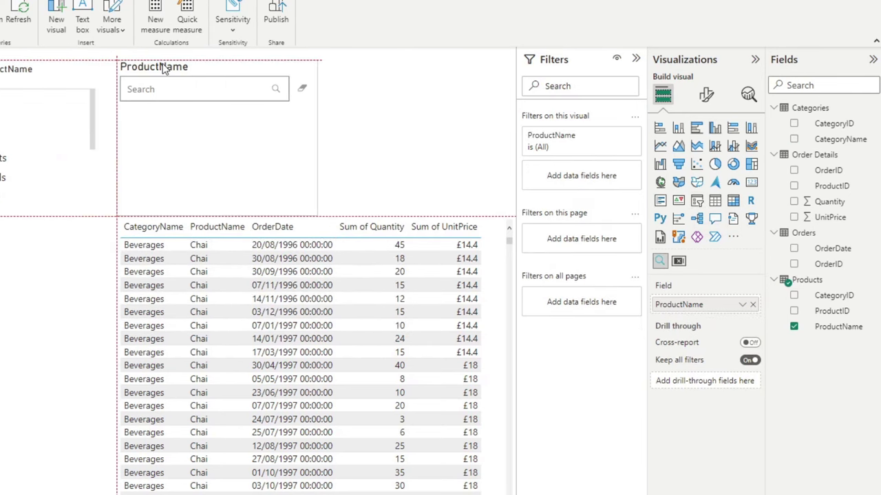
# Place the hierarchy slicer beside the ProductName search box and convert it to an OKViz Smart Filter on CategoryName.
pyautogui.click(14, 69)
pyautogui.moveTo(14, 69); pyautogui.dragTo(440, 69)
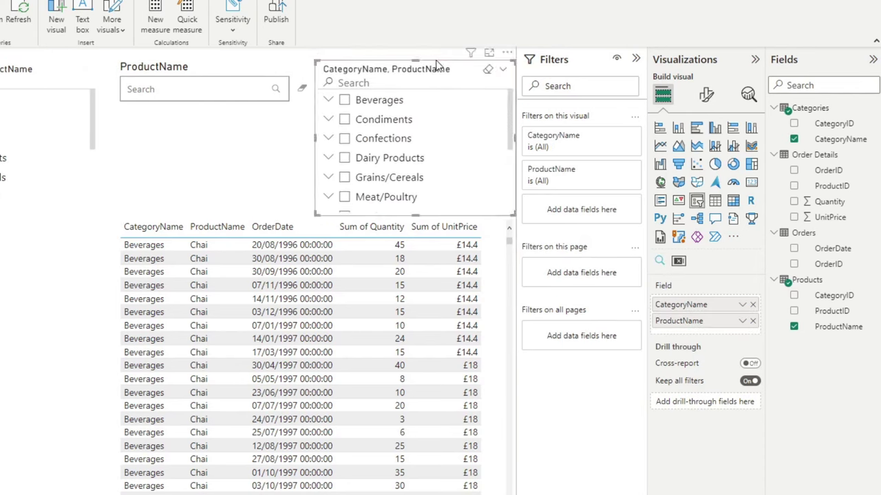
pyautogui.click(678, 262)
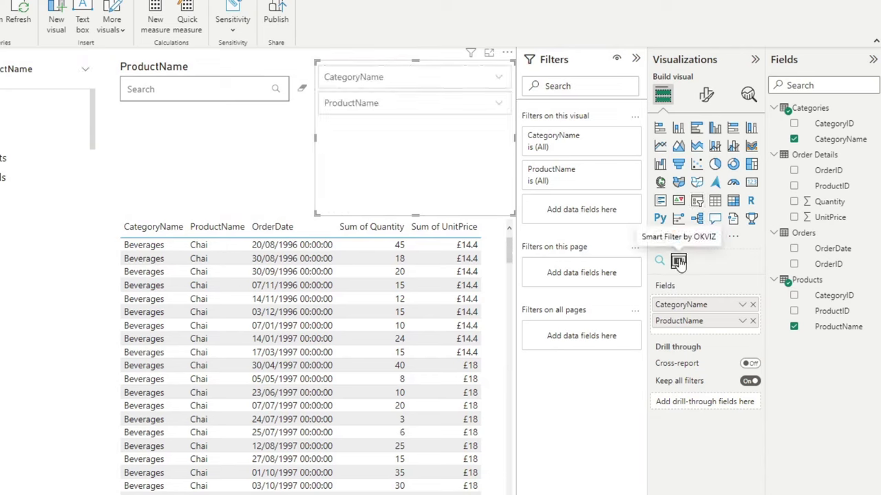
pyautogui.click(388, 57)
pyautogui.click(396, 67)
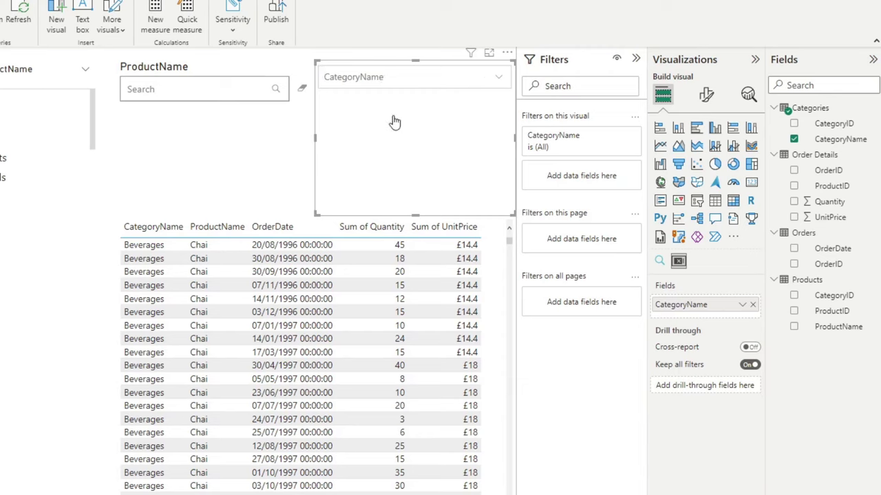
# Choose Beverages in the Smart Filter's CategoryName list so the orders table shows only Beverages orders.
pyautogui.click(499, 78)
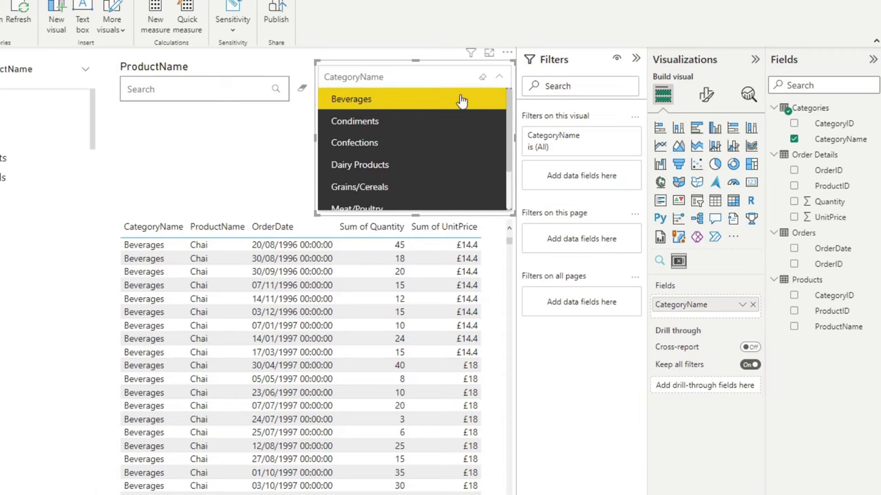
pyautogui.scroll(-1, 448, 191)
pyautogui.scroll(1, 447, 198)
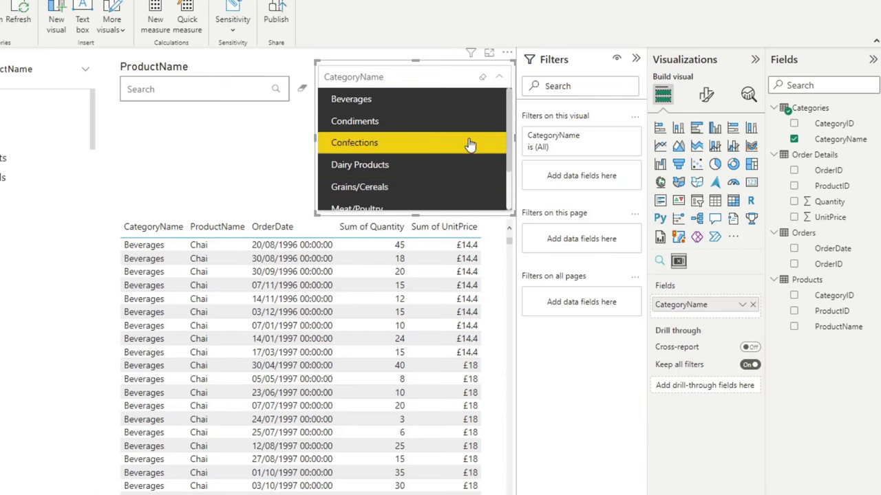
pyautogui.scroll(-1, 457, 142)
pyautogui.scroll(1, 448, 167)
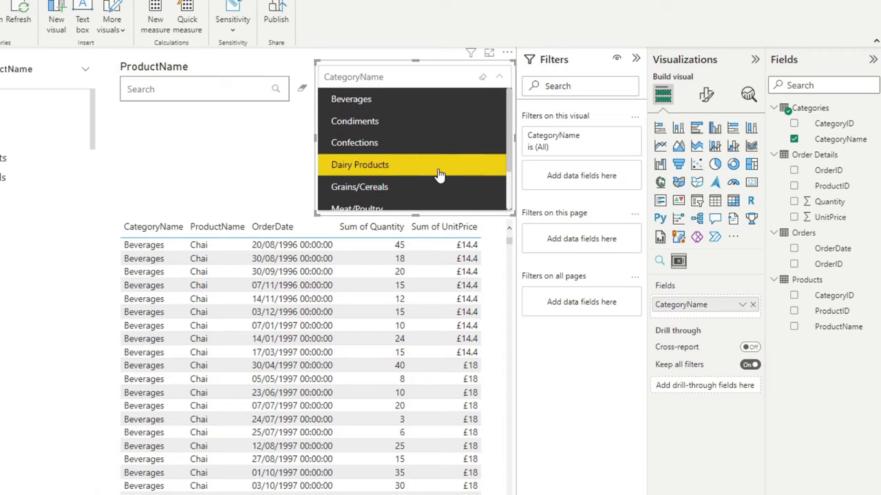
pyautogui.click(440, 110)
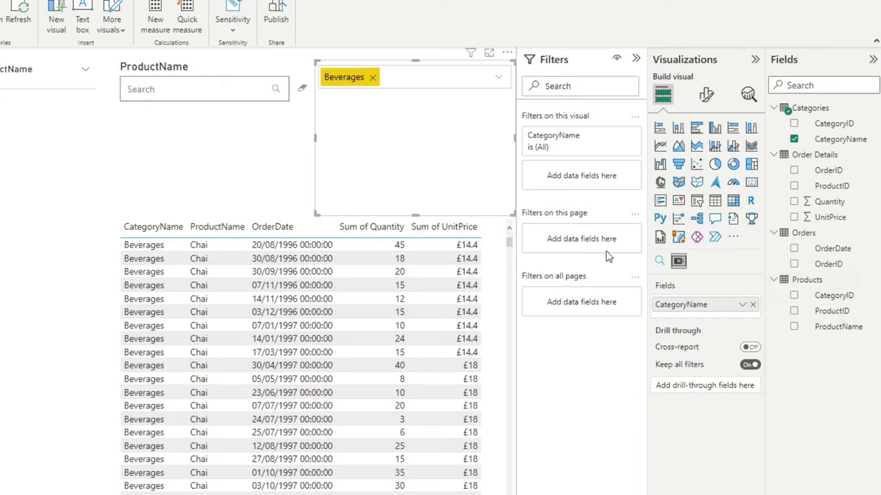
# Add a ProductName field to the Smart Filter, search 'chai', and select Chai.
pyautogui.moveTo(833, 327); pyautogui.dragTo(715, 315)
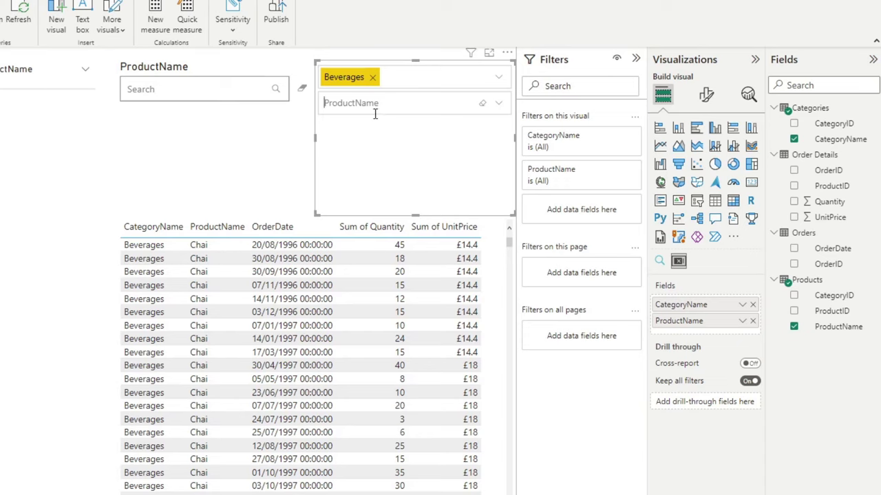
pyautogui.click(498, 104)
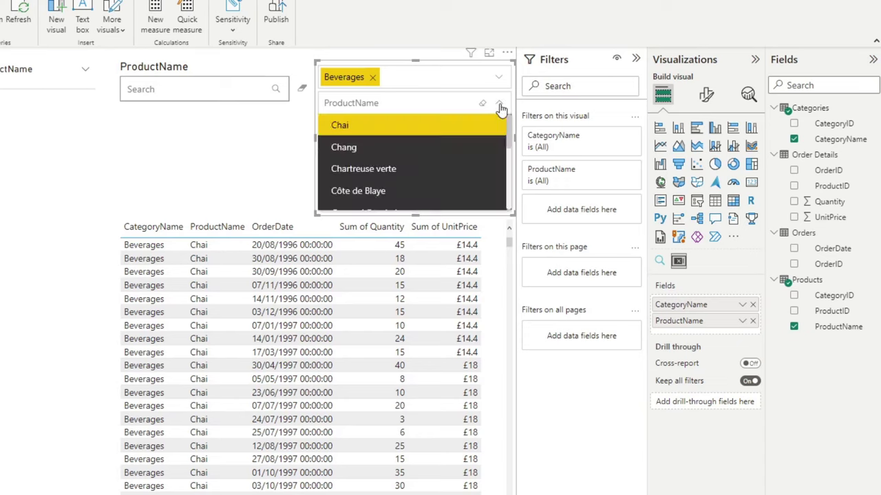
pyautogui.click(499, 106)
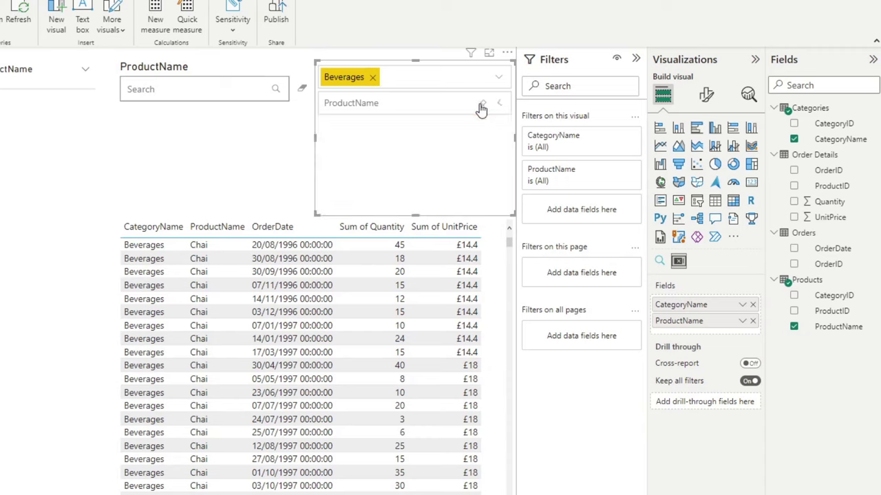
pyautogui.write('chai')
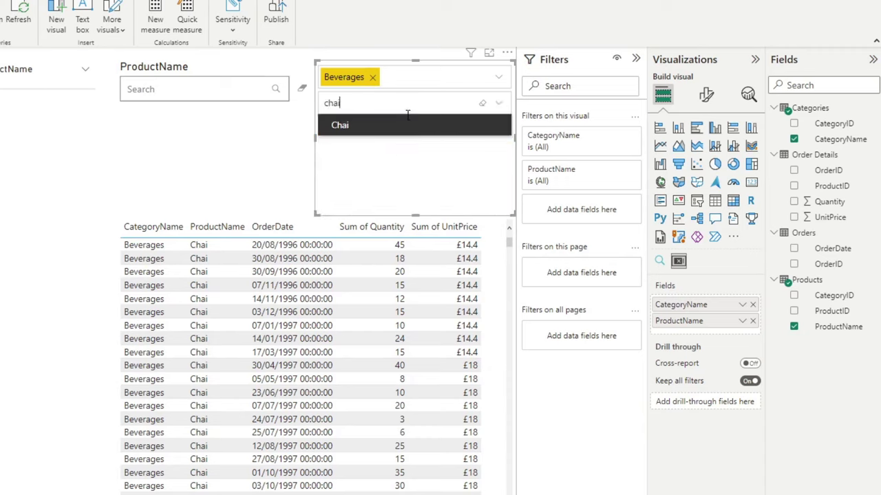
pyautogui.click(388, 126)
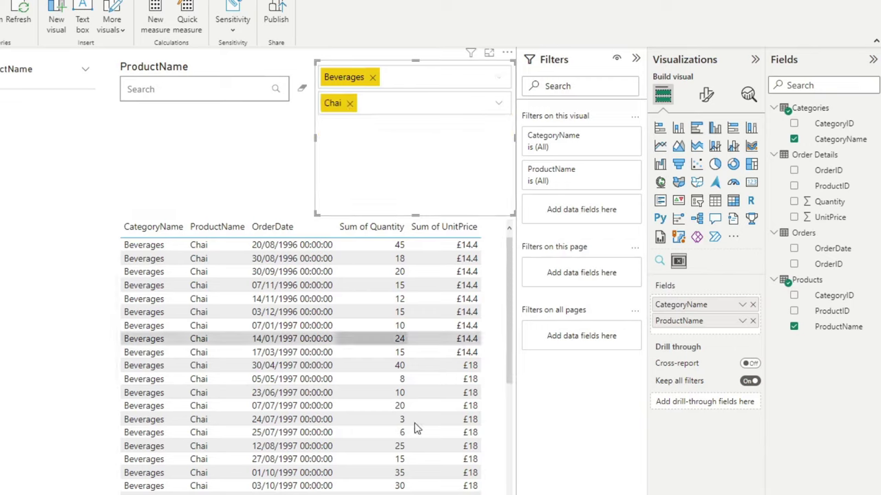